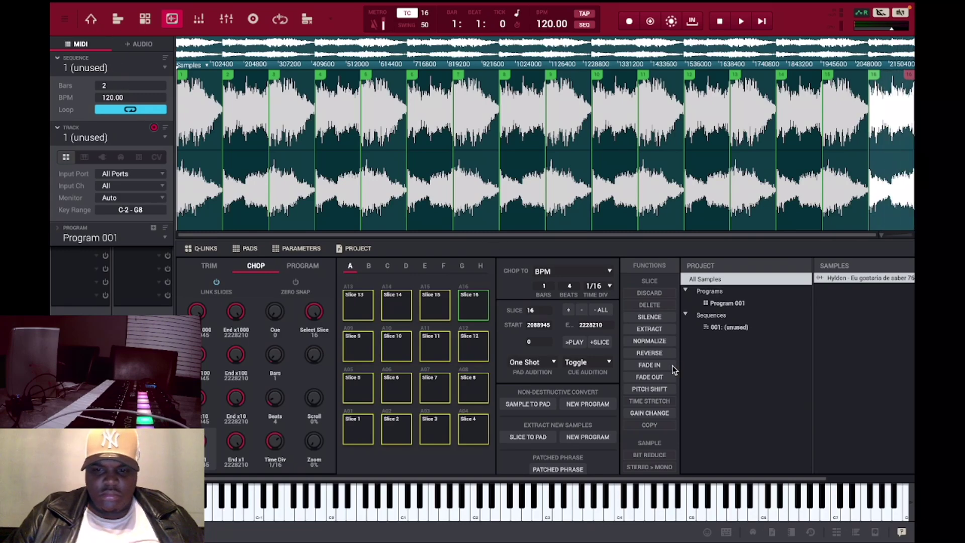
Create a new program from the 16 chopped slices of the Hyldon sample
left_click(590, 438)
key("Return")
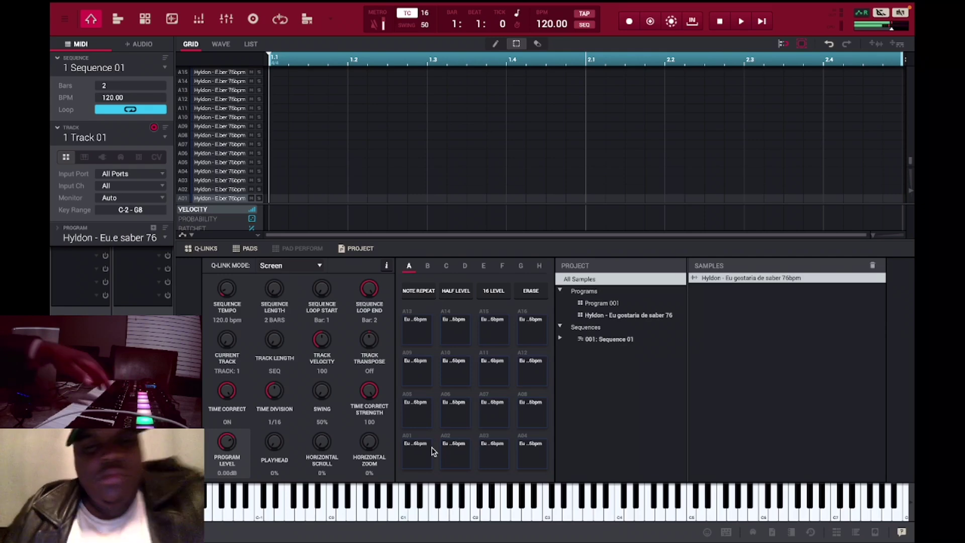
left_click(219, 22)
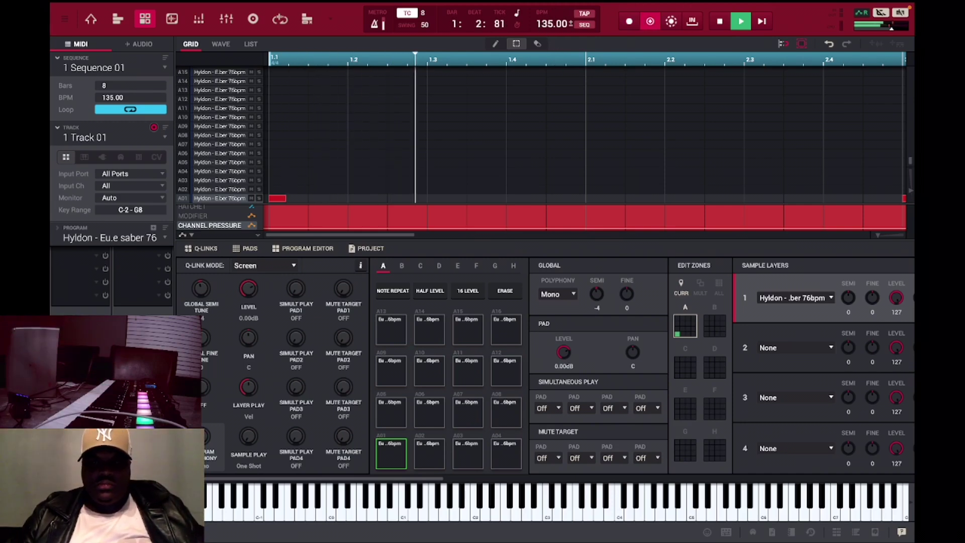
Set the sequence tempo to 145 BPM and restart playback
type("45")
key("Return")
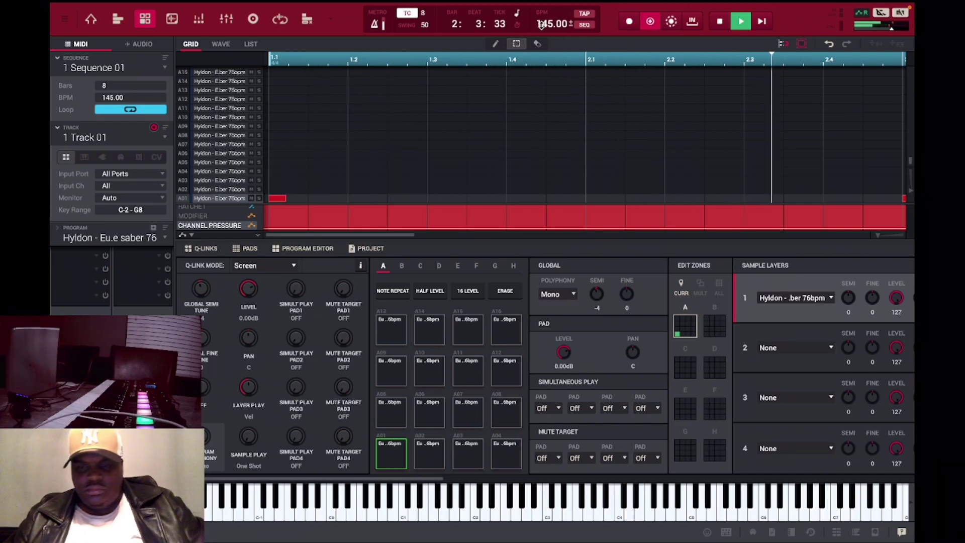
key("space")
key("space")
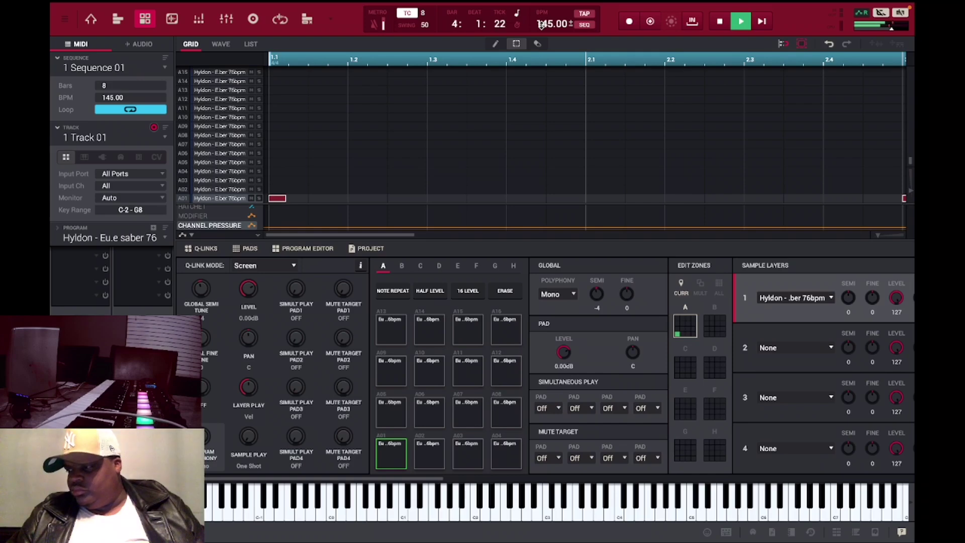
Set the sequence tempo to 155 BPM and raise the slice program's global semitone tuning to -1
double_click(542, 21)
type("155")
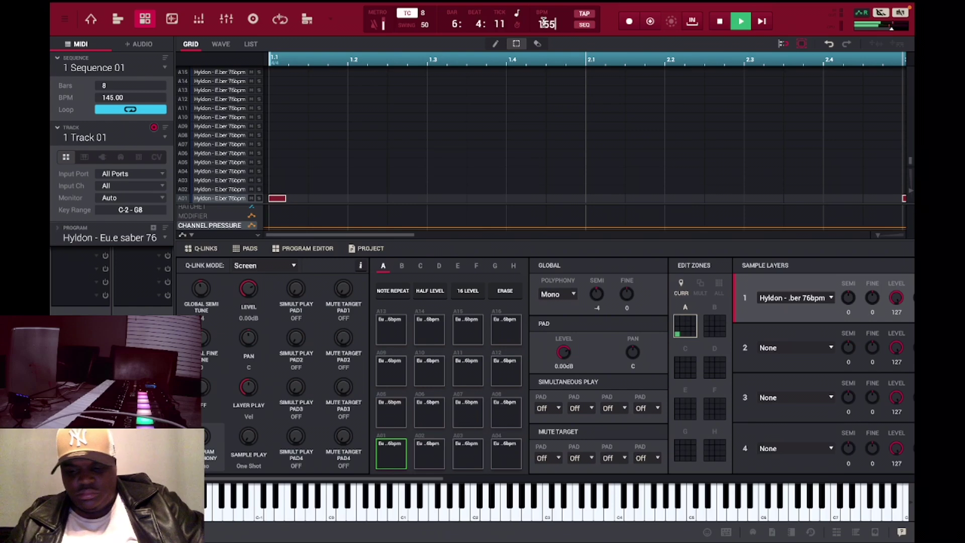
key("Return")
scroll(594, 292, "up", 6)
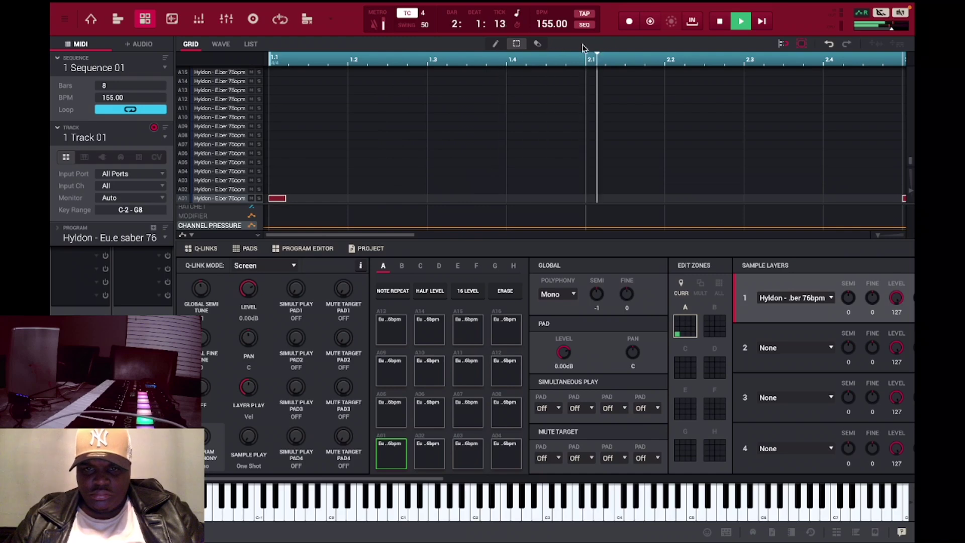
Try sequence tempos of 145 and 140 BPM while the sample loop plays
double_click(541, 27)
key("BackSpace")
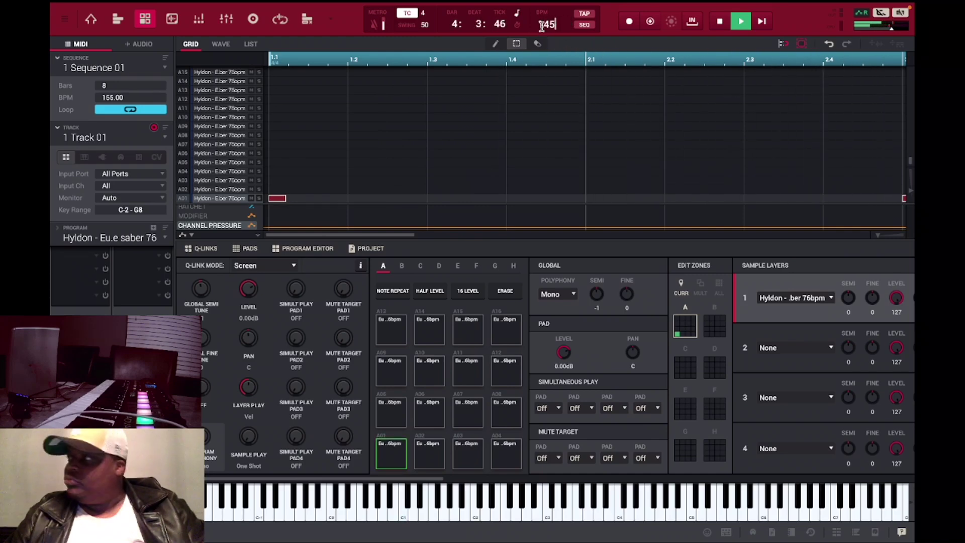
type("145")
key("Return")
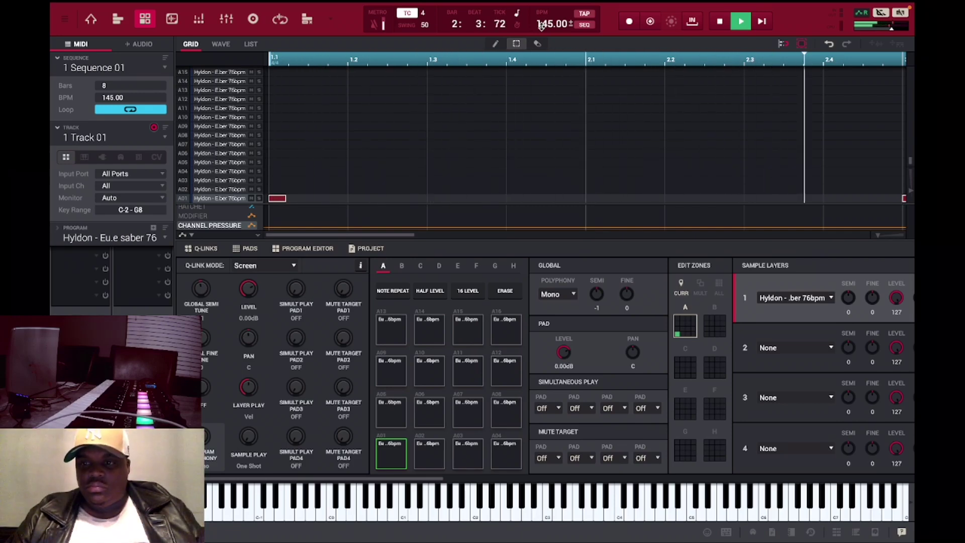
double_click(542, 26)
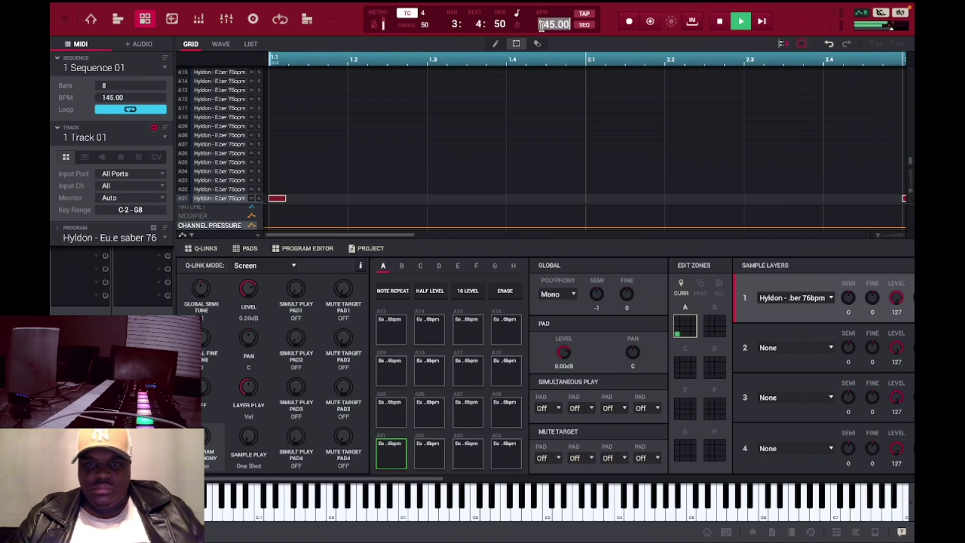
type("1")
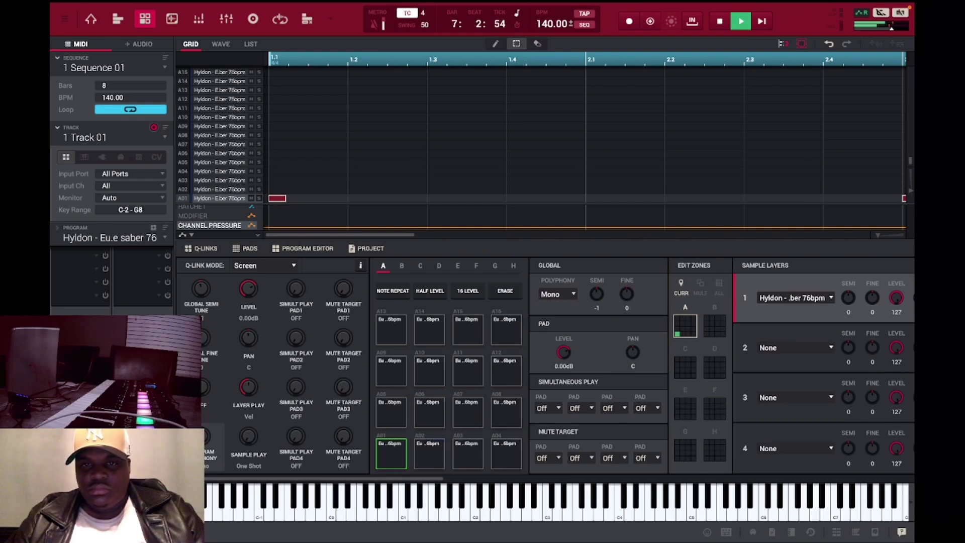
Set the sequence tempo to 142 BPM
double_click(542, 27)
type("142")
key("Return")
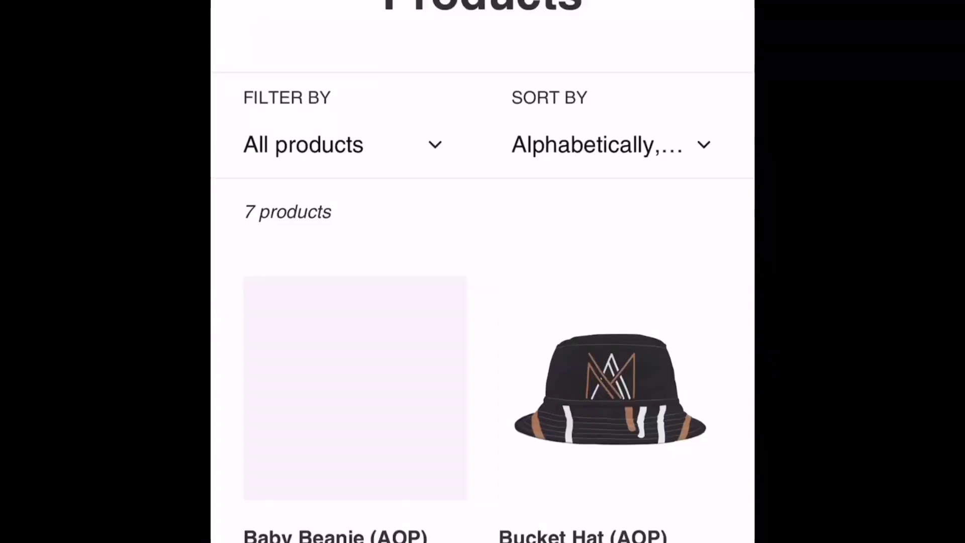
Browse the merchandise store's product list and open the Unisex Hooded product
scroll(483, 271, "down", 15)
scroll(482, 272, "down", 6)
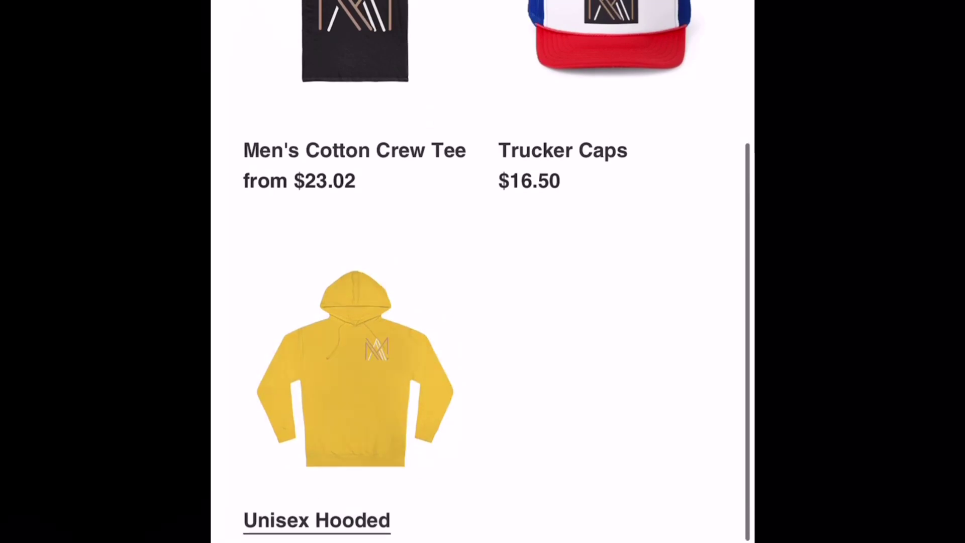
left_click(317, 520)
scroll(483, 271, "down", 3)
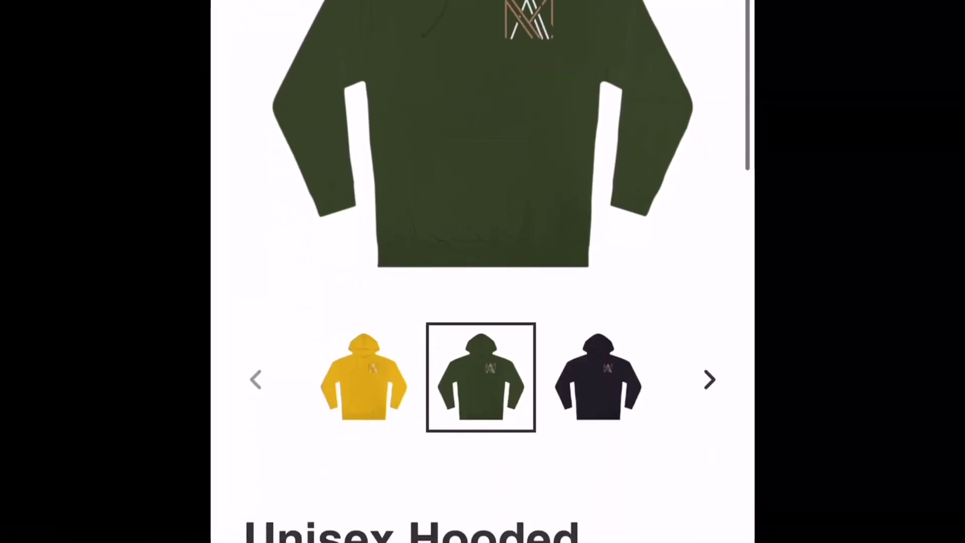
Preview the hoodie's color variants in the product image gallery
left_click(708, 379)
left_click(481, 377)
left_click(598, 377)
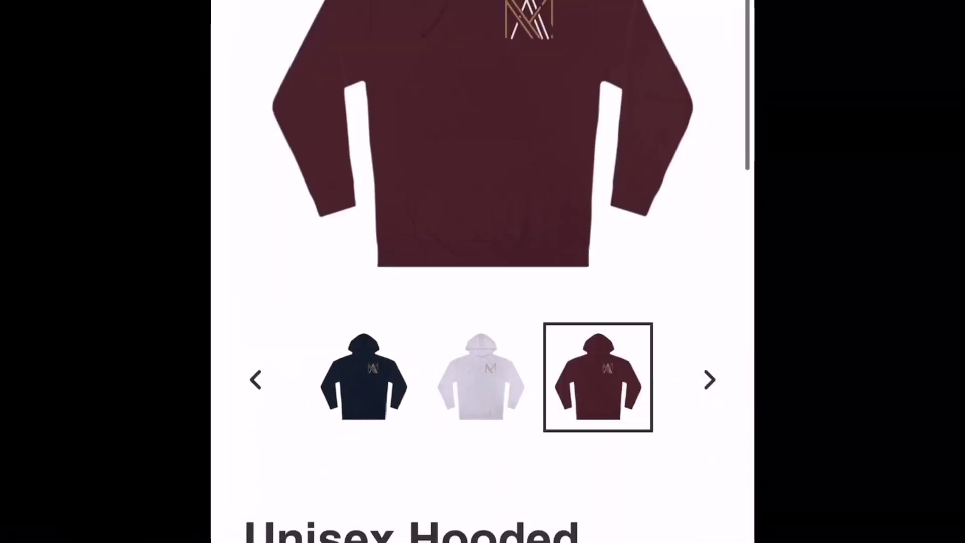
left_click(708, 380)
left_click(364, 377)
left_click(481, 377)
left_click(598, 377)
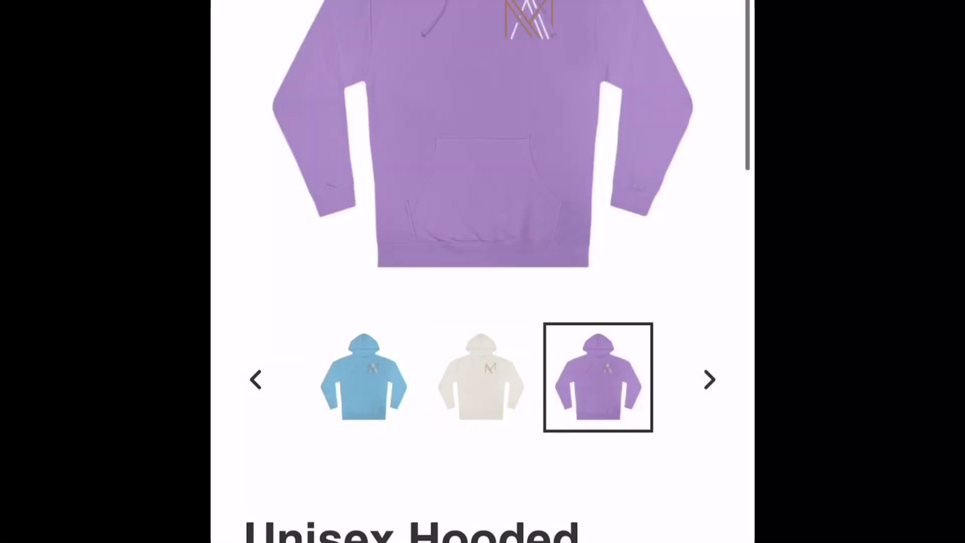
scroll(482, 271, "up", 3)
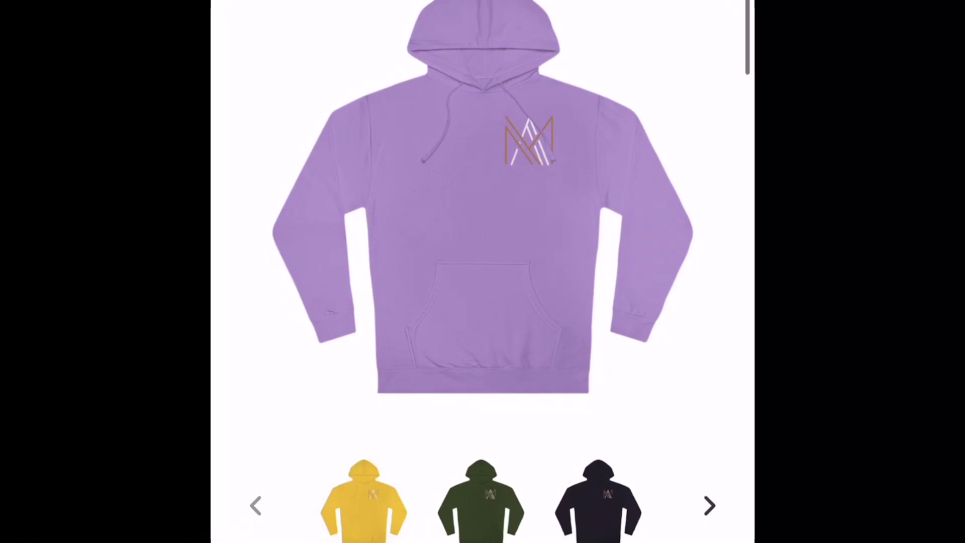
left_click(363, 502)
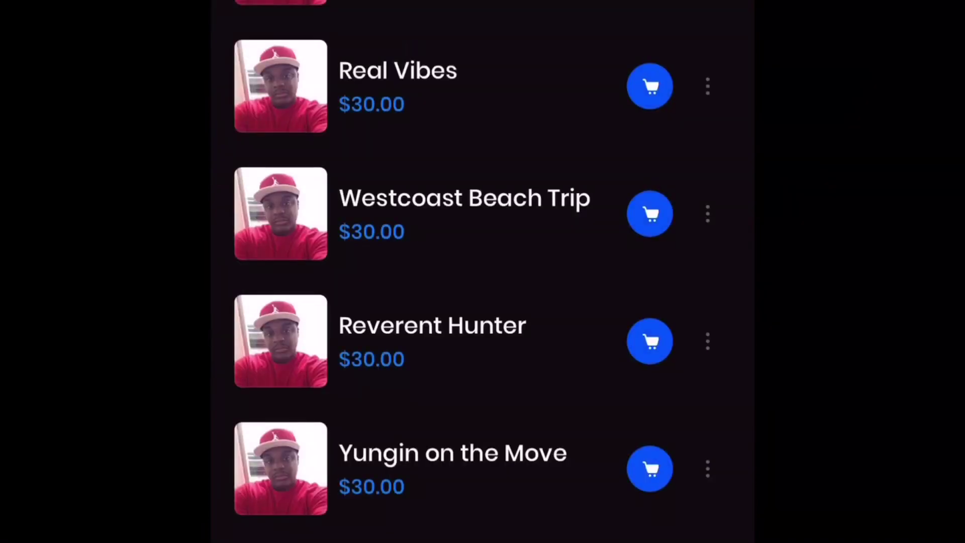
Browse the list of beats for sale in the beat store
scroll(483, 272, "down", 5)
scroll(483, 272, "down", 10)
scroll(482, 272, "down", 8)
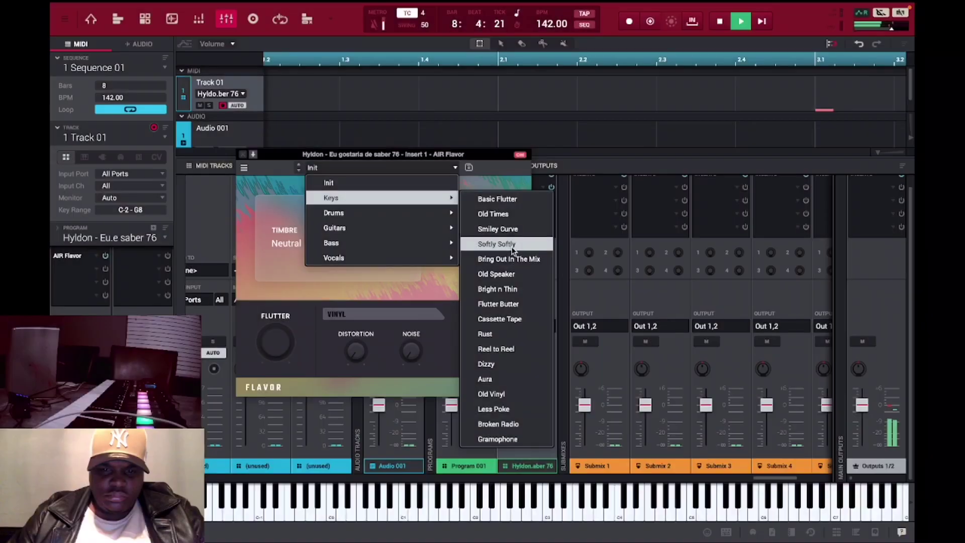
Audition the Softly Softly keys preset in the sample program's AIR Flavor insert, and switch it to Rust
left_click(513, 244)
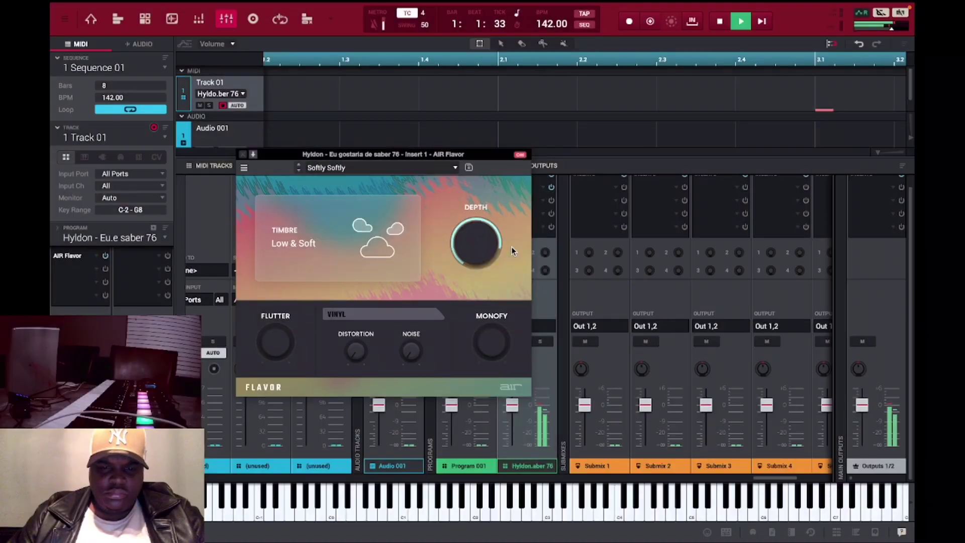
left_click(455, 168)
mouse_move(446, 197)
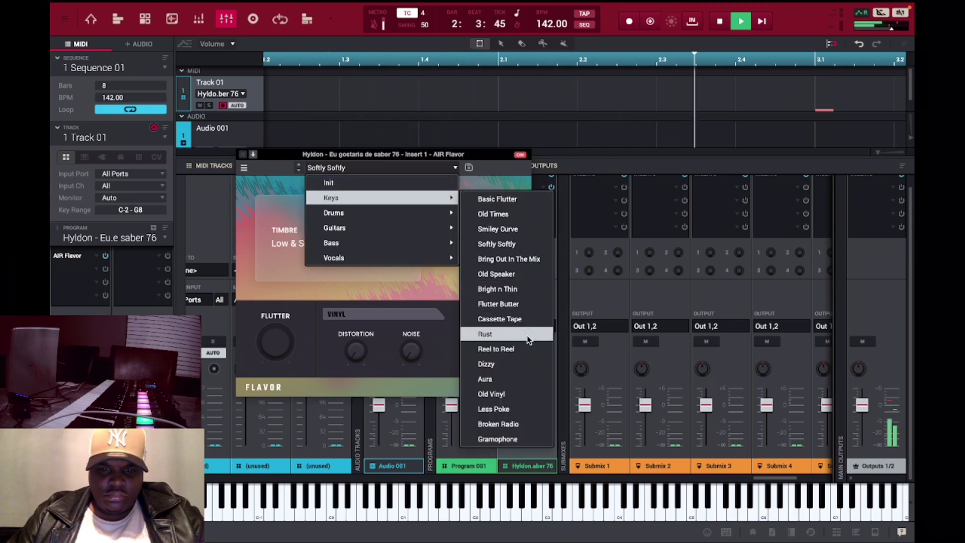
left_click(503, 334)
left_click(448, 165)
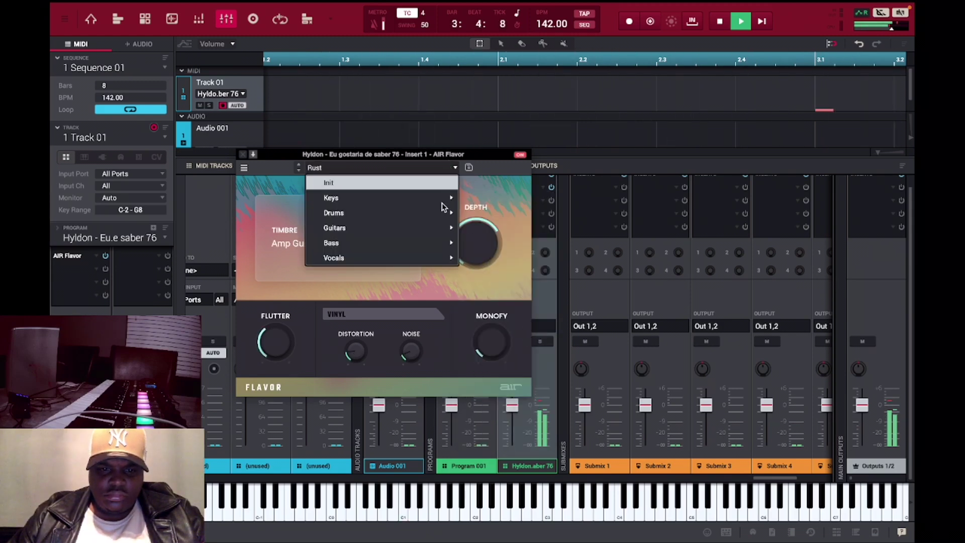
mouse_move(447, 197)
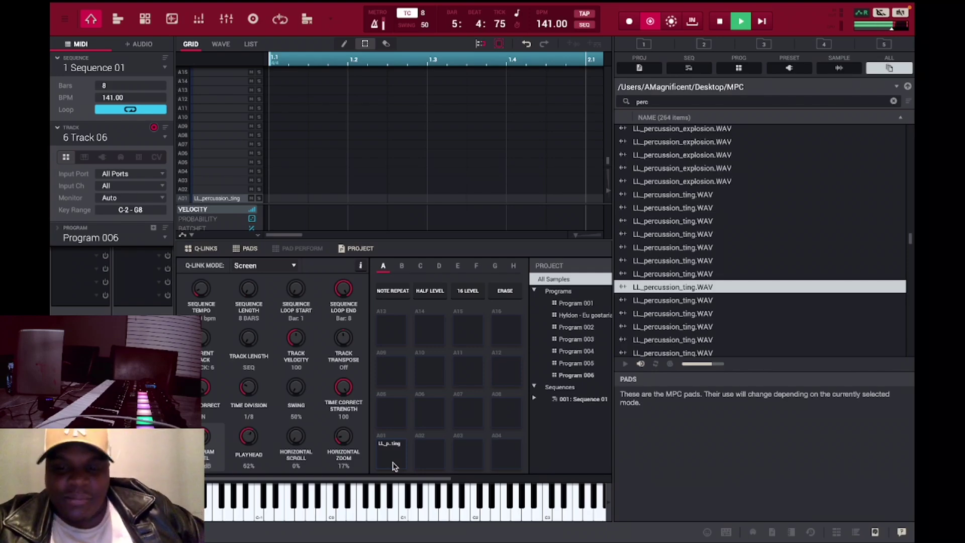
Audition the PERC - ADDS UP.WAV samples among the percussion search results
scroll(677, 315, "down", 5)
left_click(677, 309)
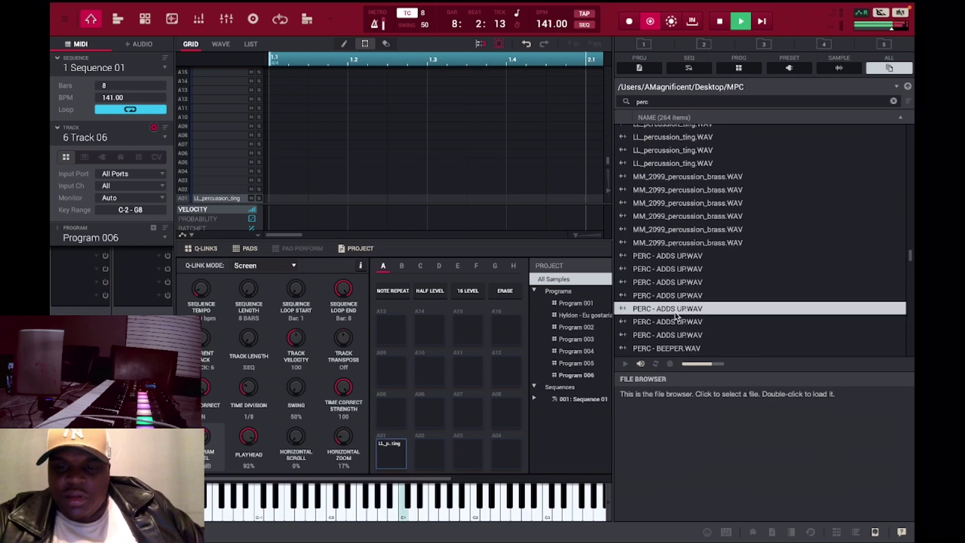
double_click(695, 322)
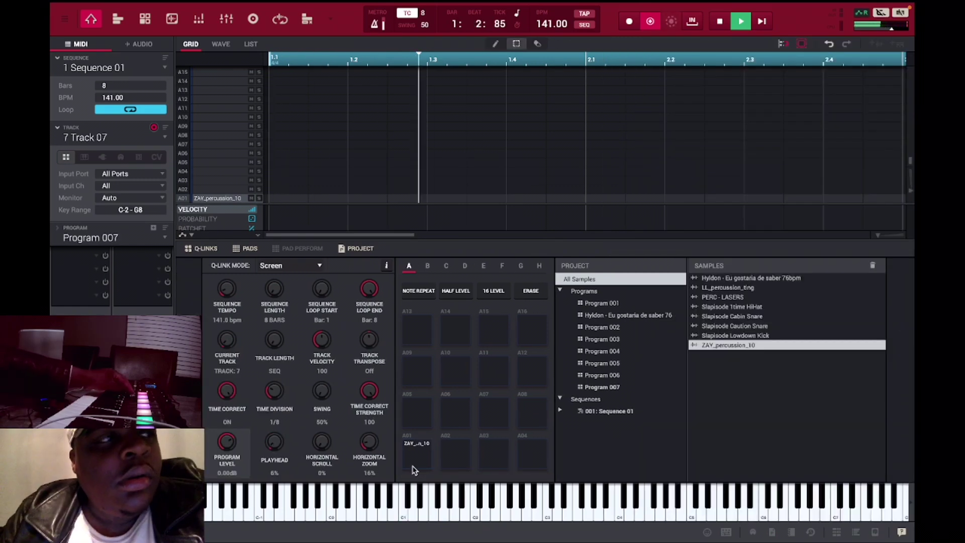
Overdub the ZAY_percussion_10 hit from pad A01 onto track 7, and turn off overdub
left_click(412, 470)
left_click(412, 469)
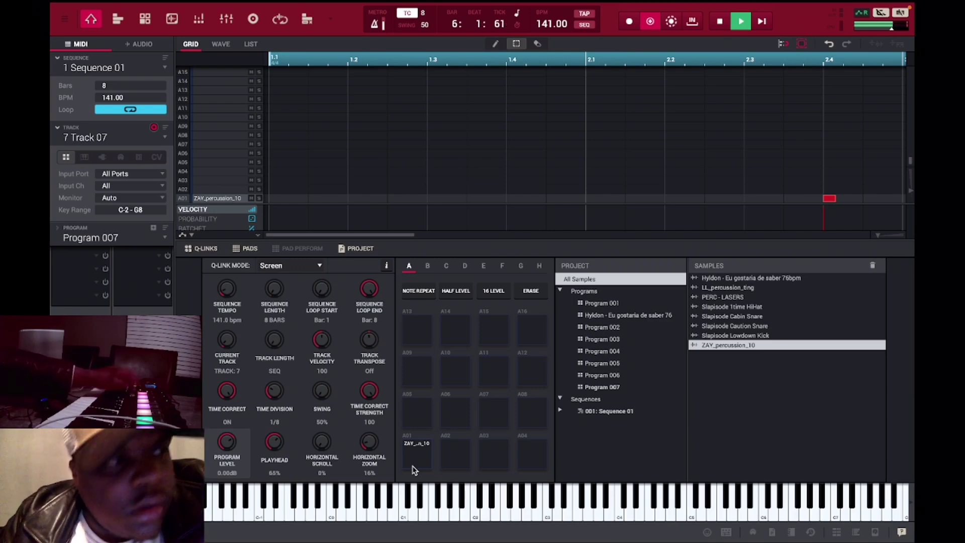
left_click(412, 470)
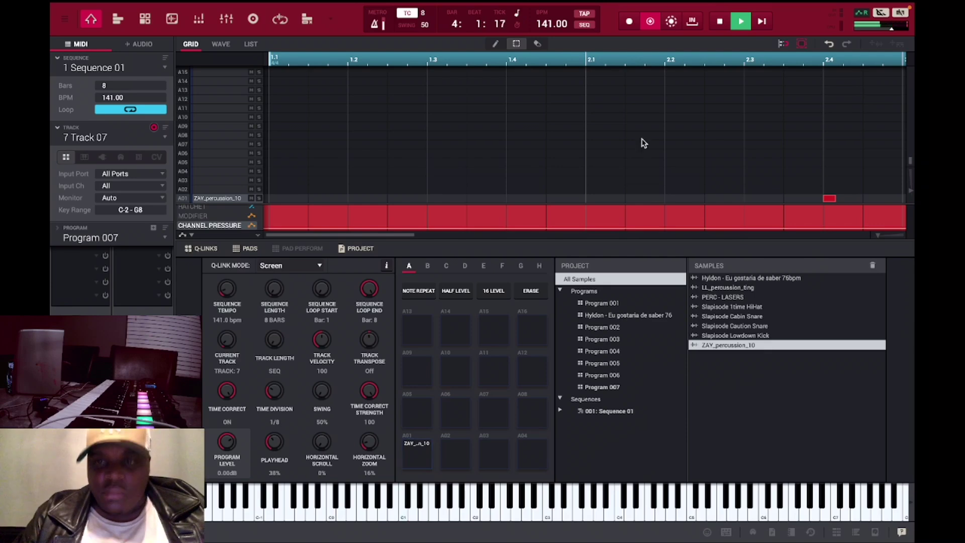
left_click(651, 22)
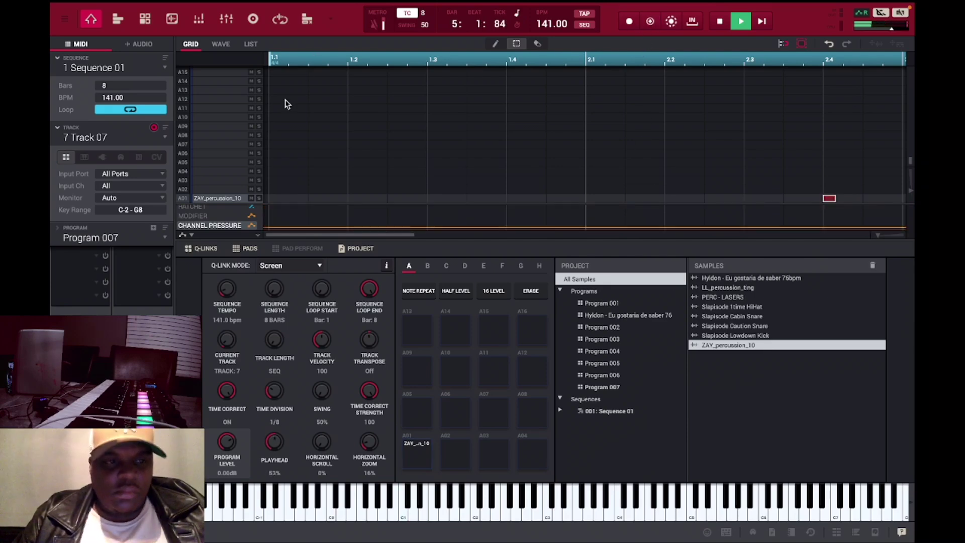
Switch to the unused track 8 and set the Official Spinz808 program's polyphony to Mono
left_click(166, 138)
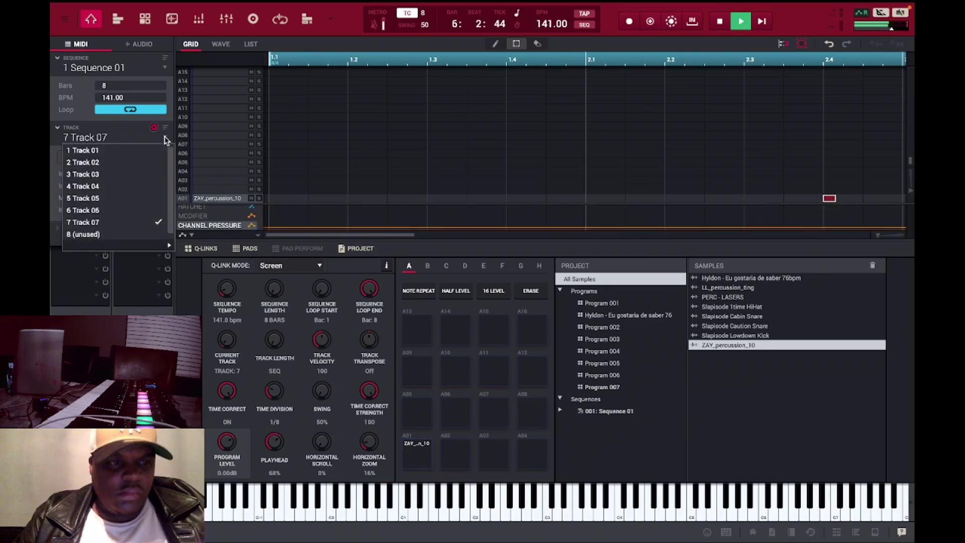
left_click(152, 232)
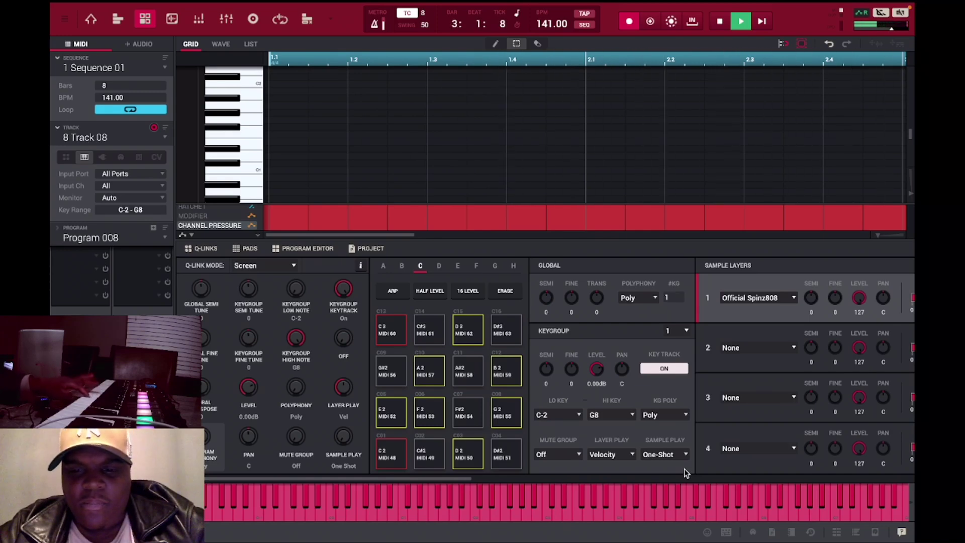
left_click(655, 299)
left_click(654, 327)
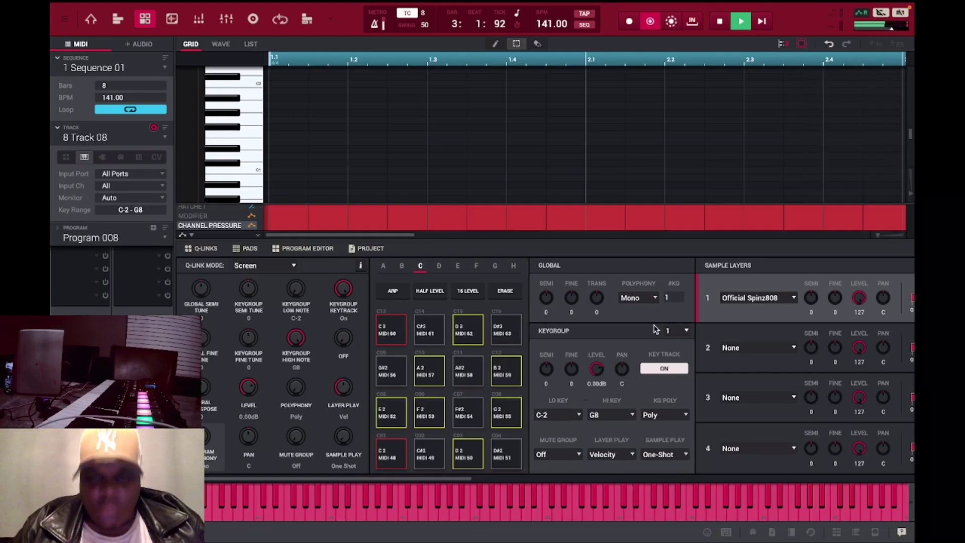
Turn off overdub recording and switch to the unused track 9
left_click(650, 22)
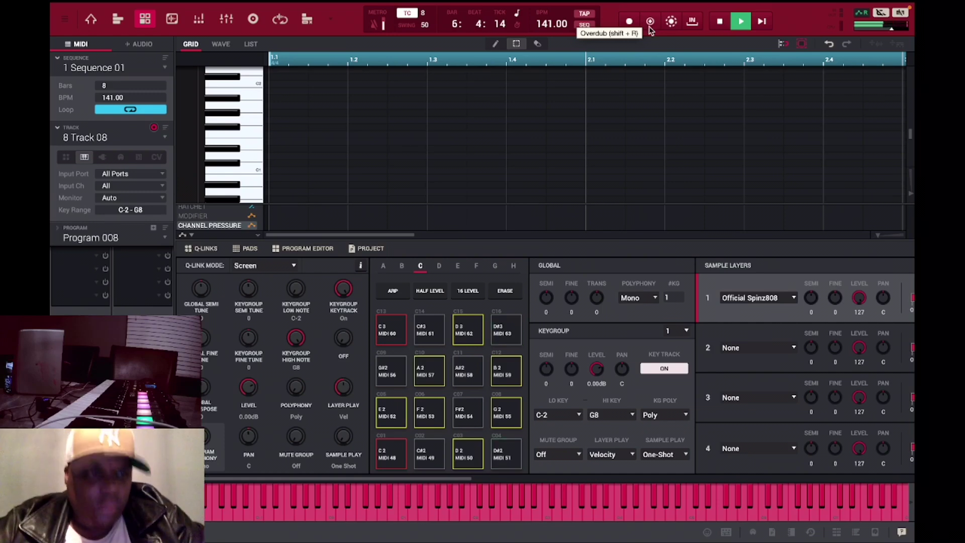
left_click(165, 137)
left_click(101, 217)
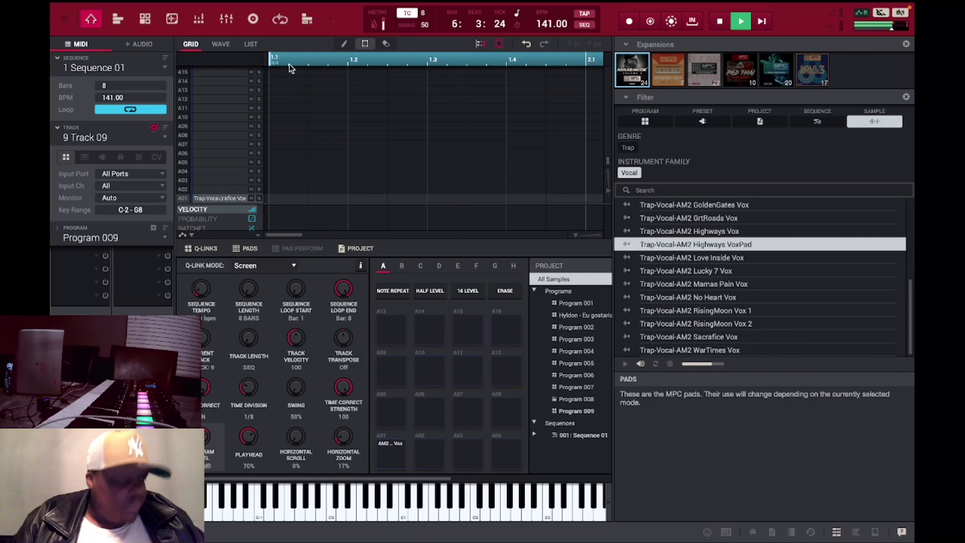
Adjust the low cut frequency to about 322 Hz in the Hyldon program's AIR Para EQ insert in the mixer
left_click(226, 20)
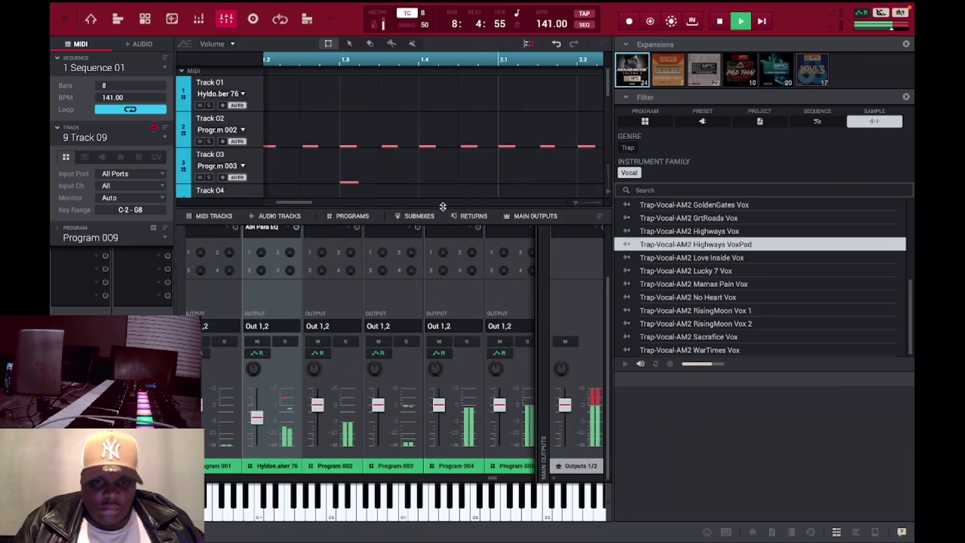
left_click(262, 227)
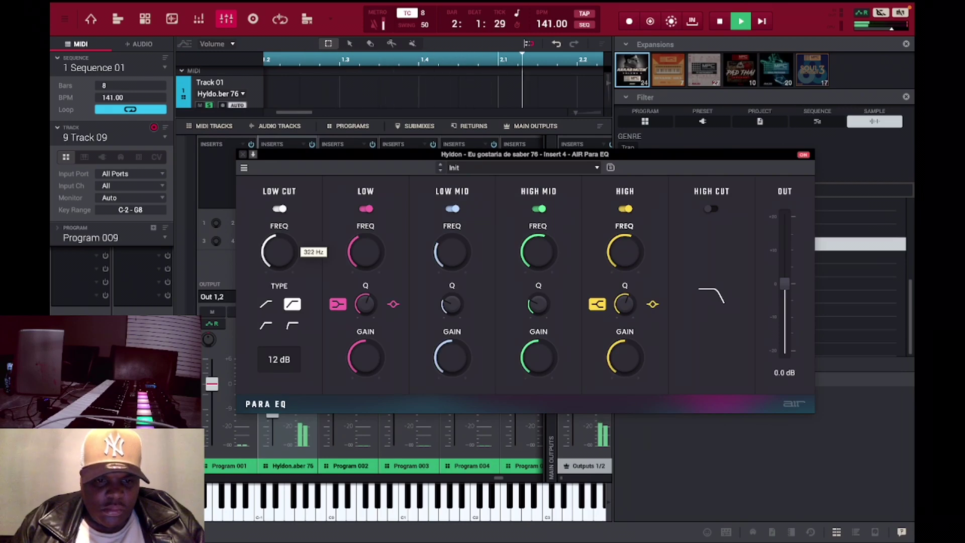
left_click(245, 155)
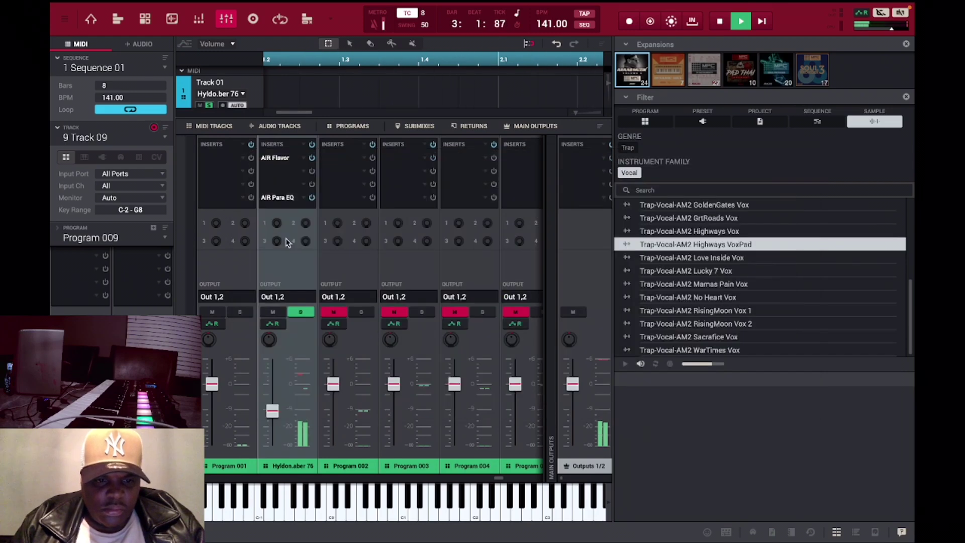
Stop and restart the sequence playback to listen to the mix with all programs sounding
mouse_move(327, 428)
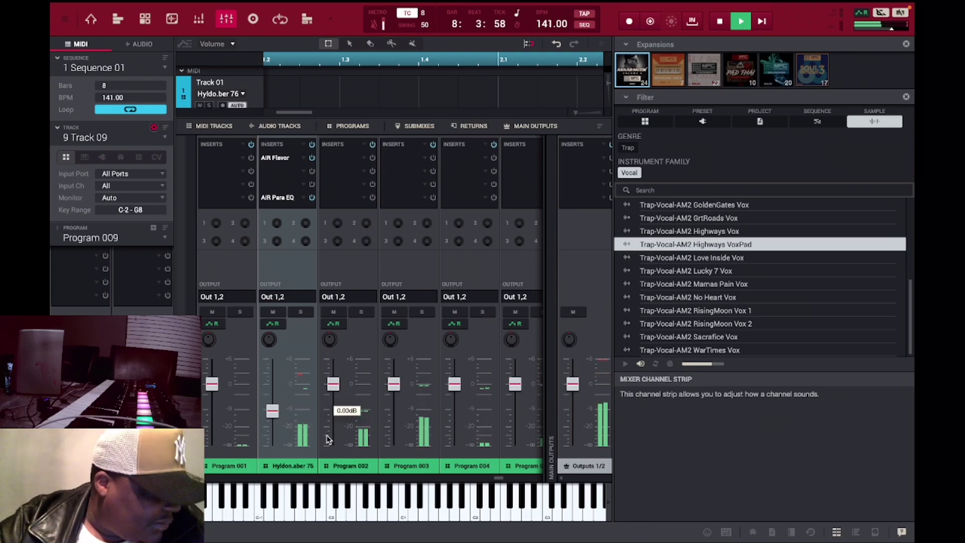
key("space")
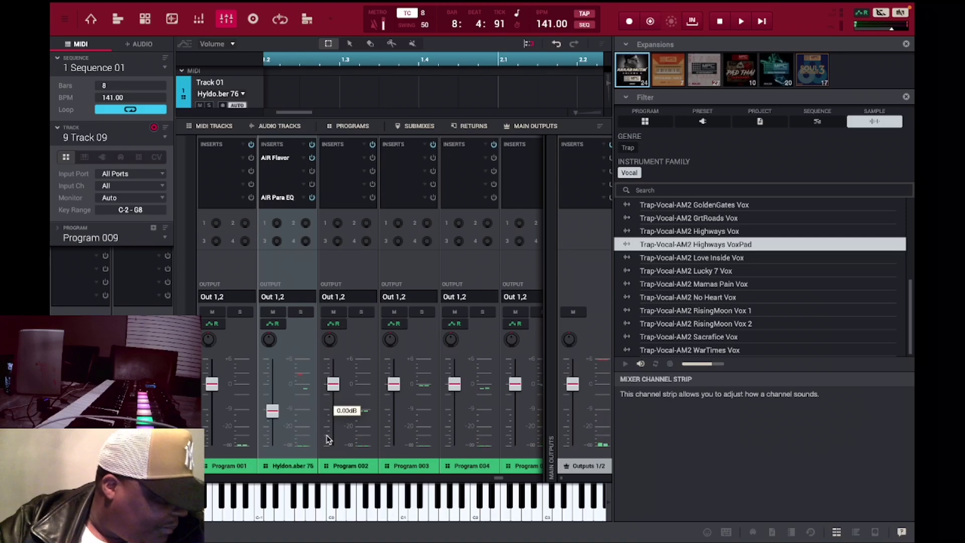
key("space")
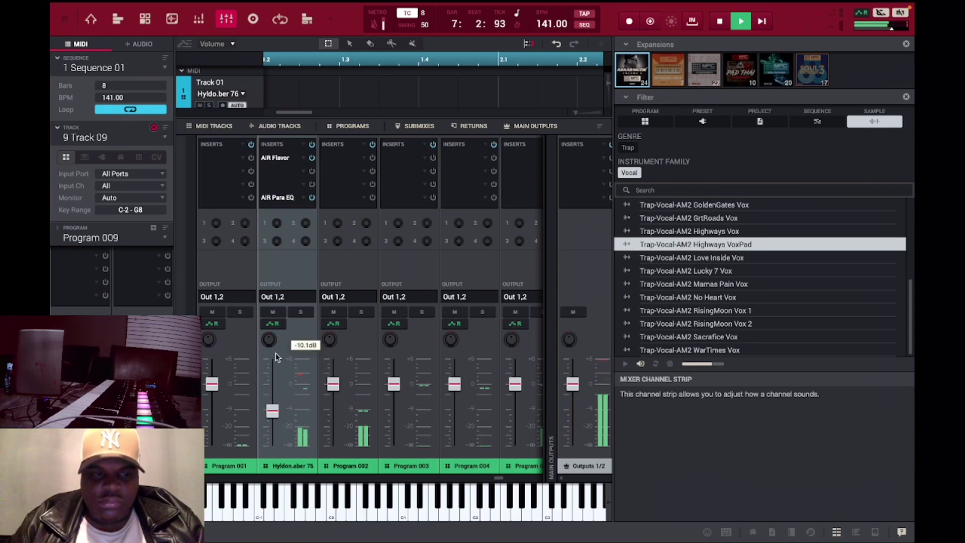
Save the project under the name corination in the Documents/MPC folder
left_click(64, 21)
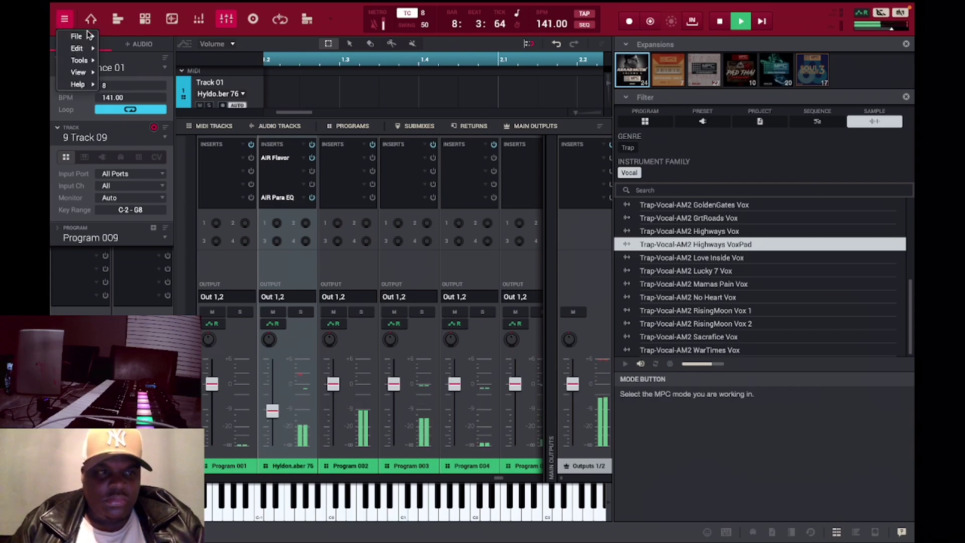
mouse_move(76, 36)
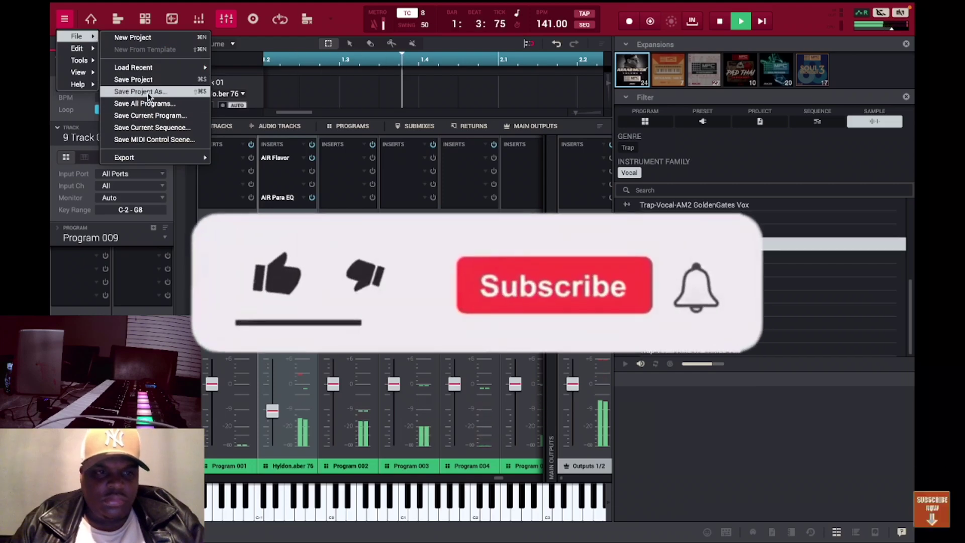
left_click(147, 92)
type("corin")
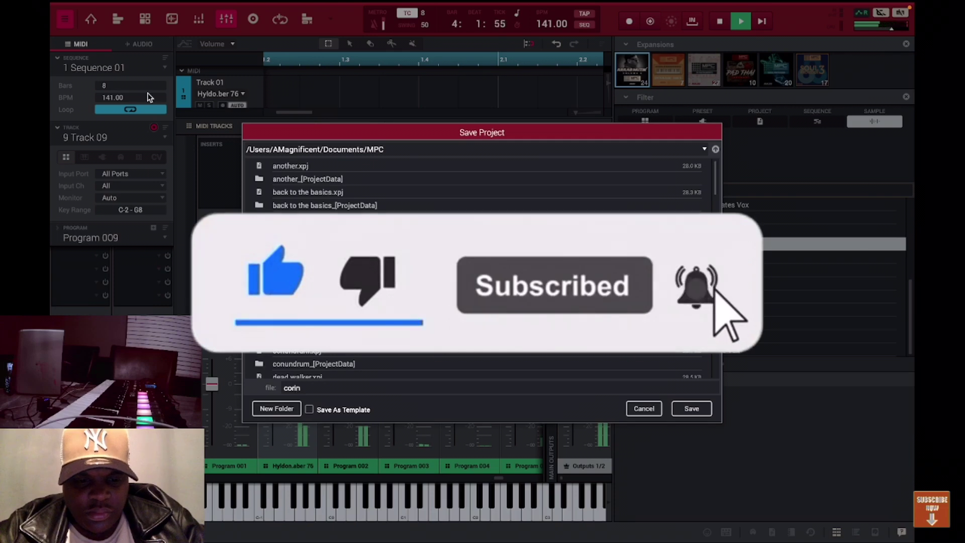
type("al")
type("ion")
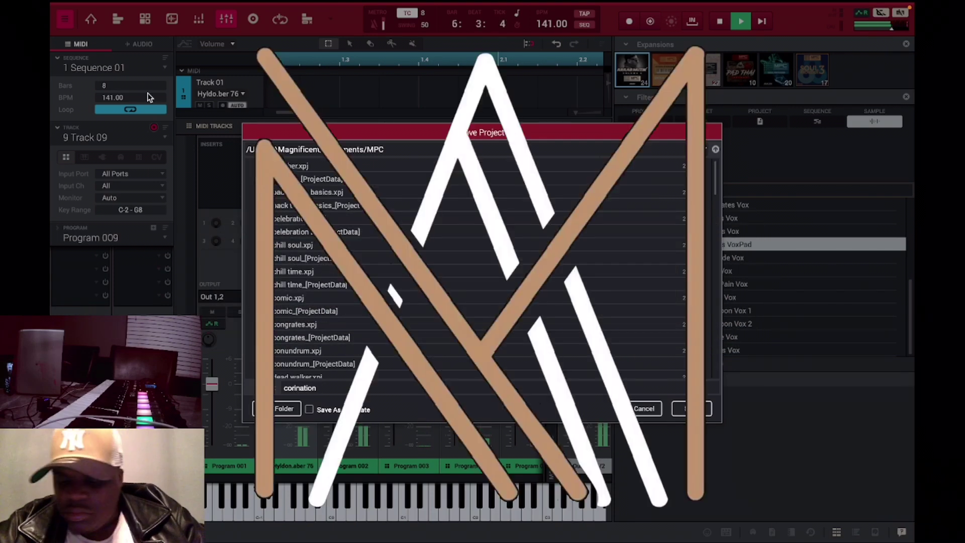
key("Return")
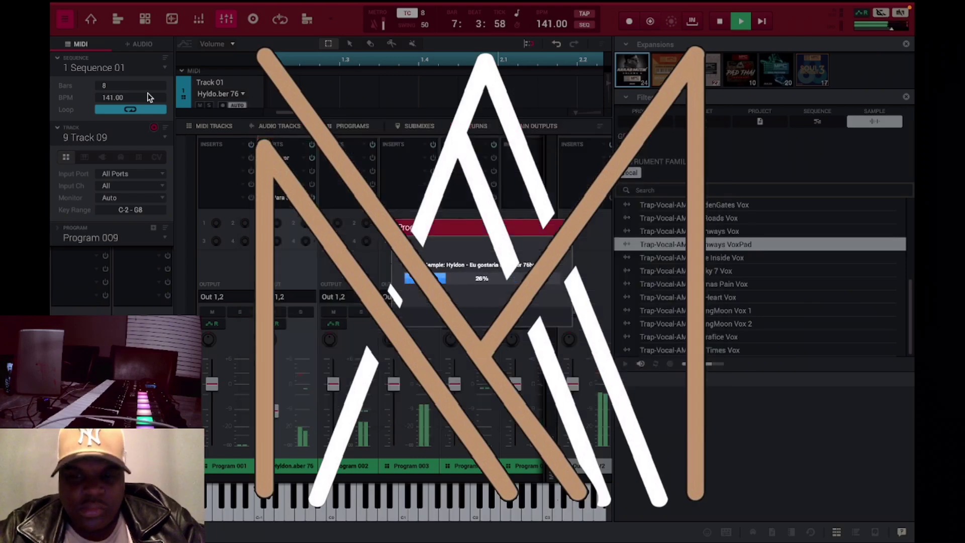
mouse_move(73, 3)
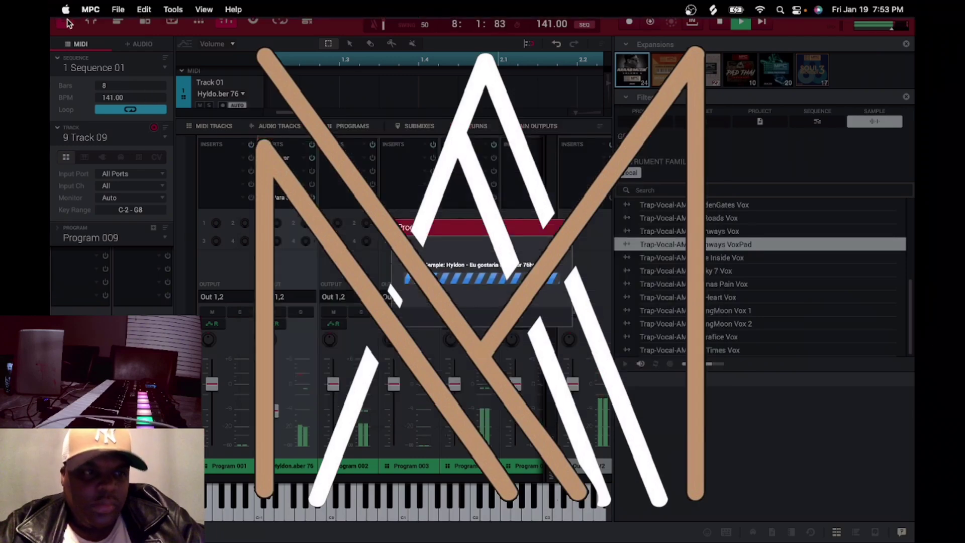